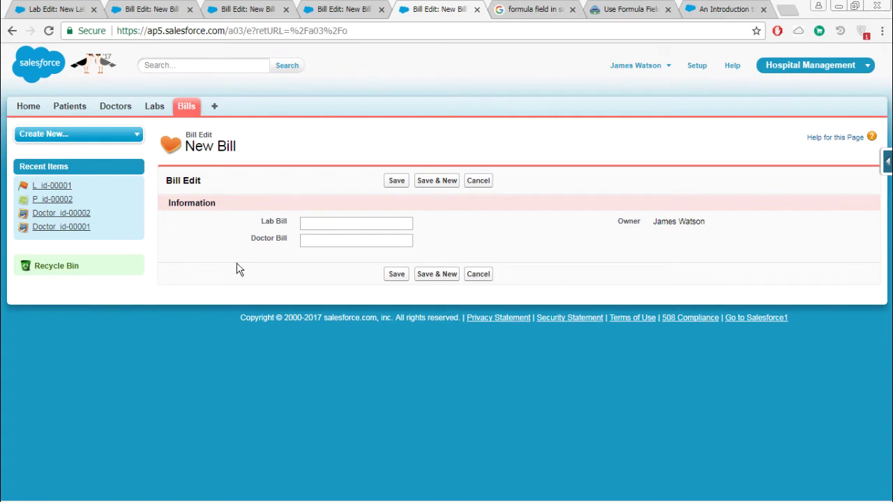
Focus the Lab Bill and Doctor Bill fields, then bring up the Force.com quick-access menu
left_click(309, 225)
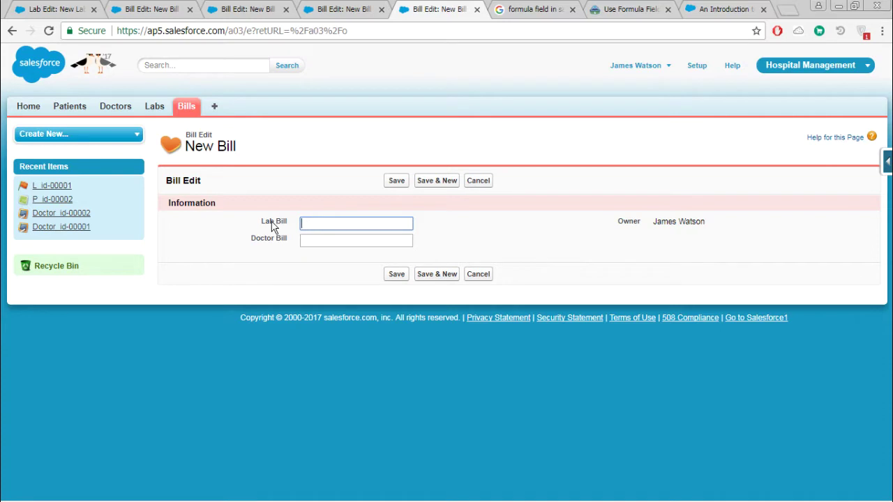
left_click(329, 244)
left_click(888, 162)
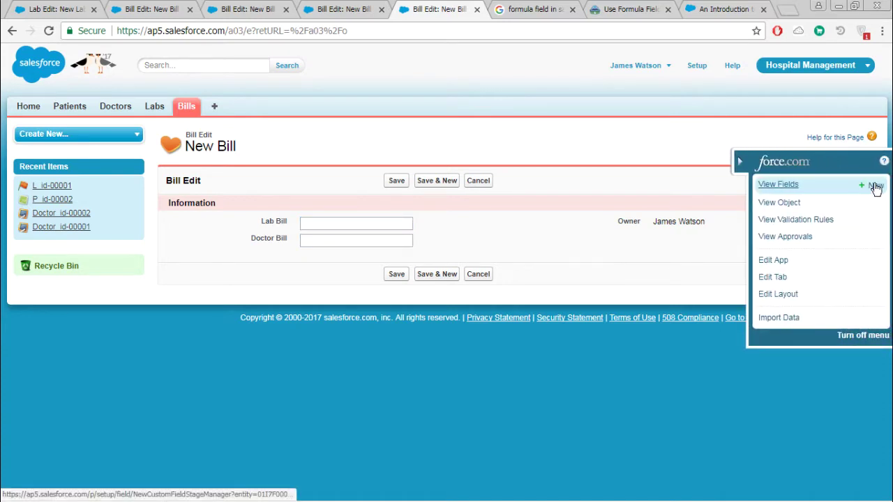
Start a new custom field on Bill with the Formula data type
left_click(876, 186)
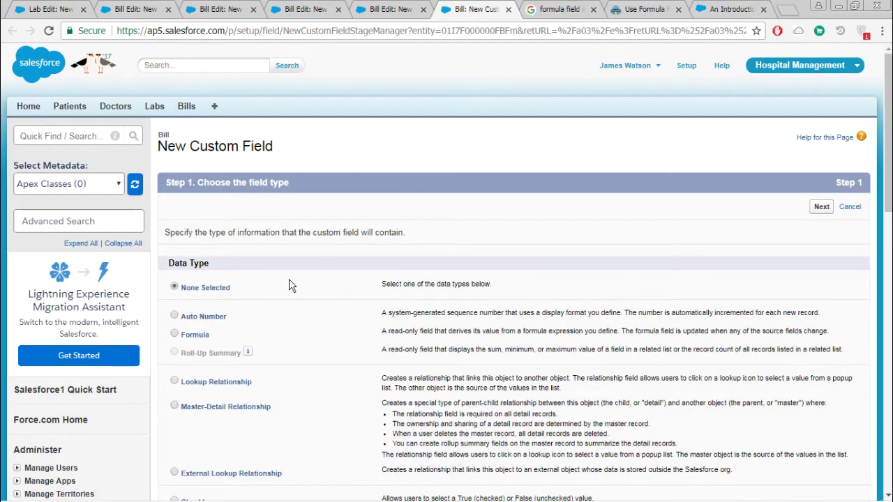
scroll(279, 202, "down", 2)
left_click(201, 143)
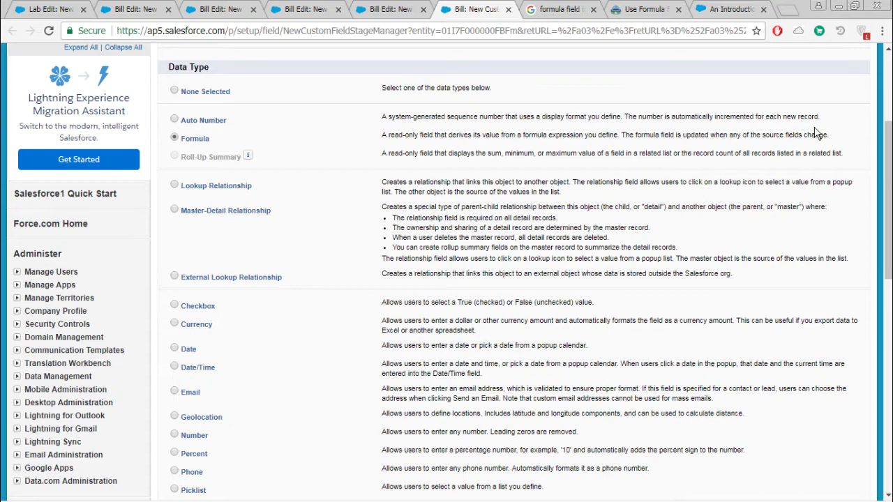
scroll(818, 132, "up", 3)
left_click(827, 210)
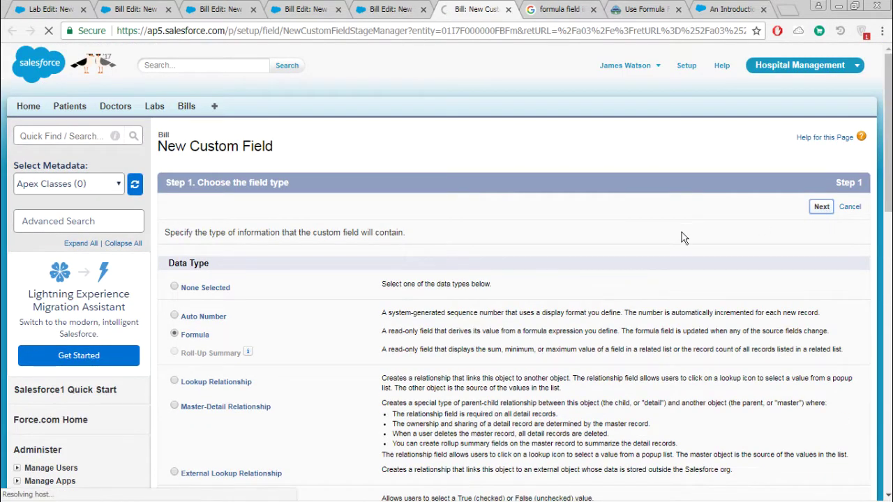
Label the formula field 'Total Bill' and set its return type to Number
type("Tot")
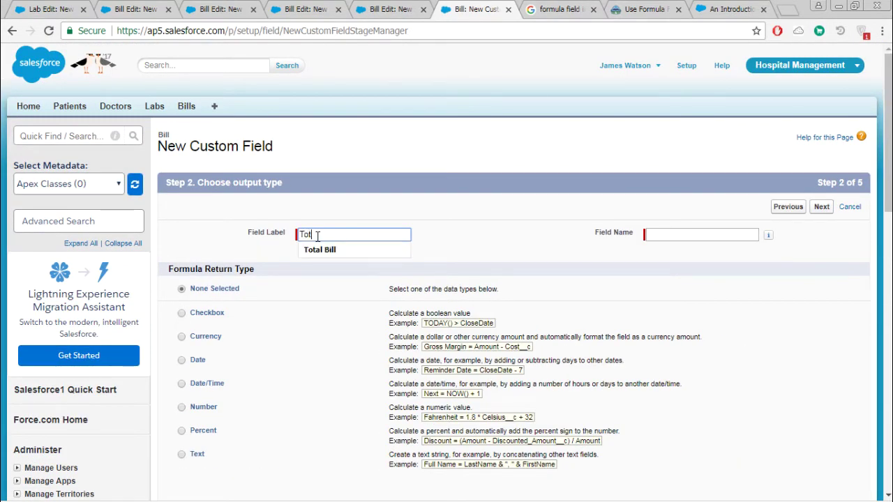
key("Down")
key("Tab")
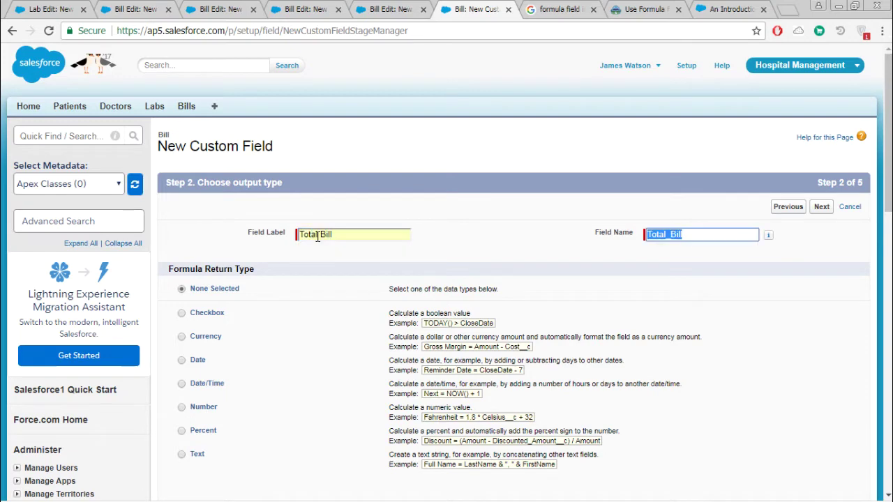
left_click(200, 229)
scroll(200, 229, "down", 1)
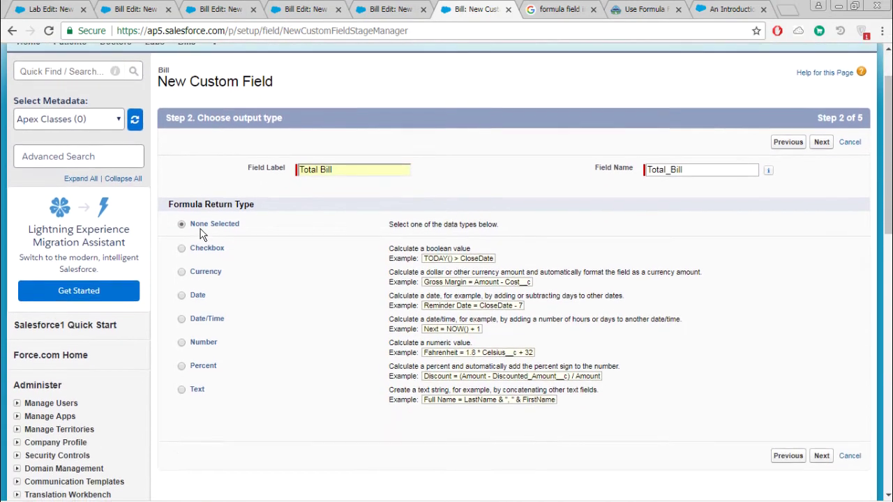
left_click(180, 342)
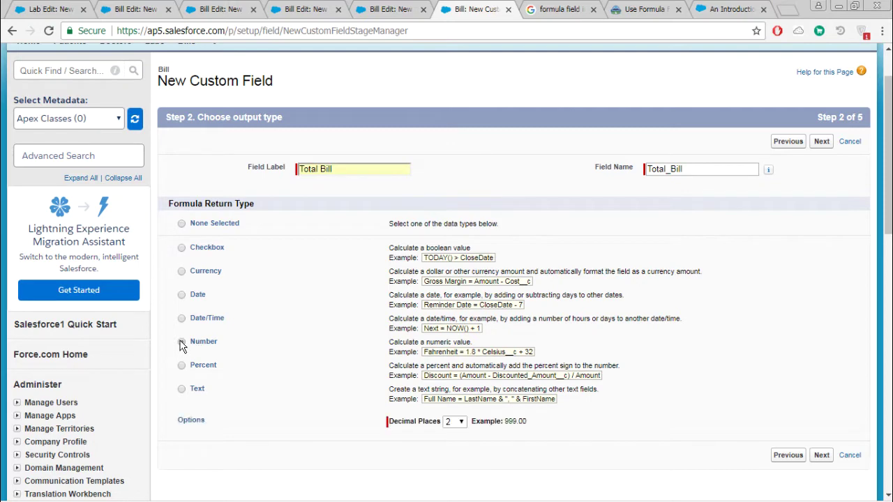
left_click(822, 455)
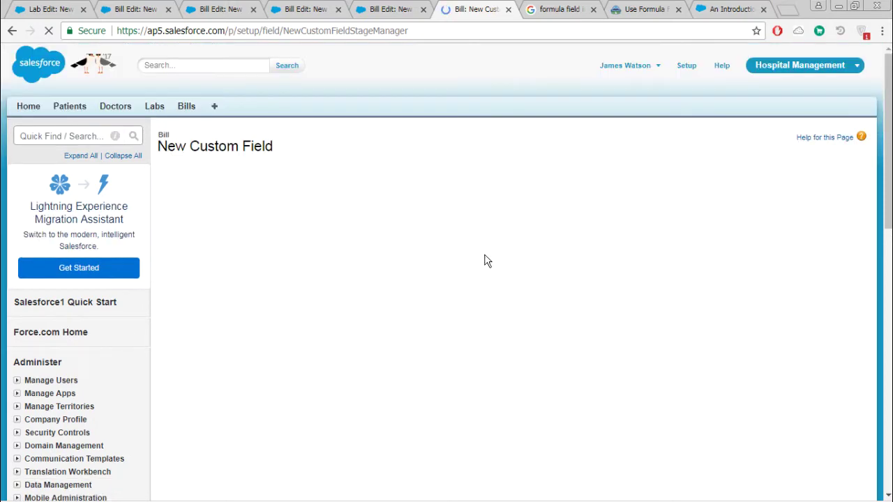
Build the formula Lab_Bill__c + Doctor_Bill__c from merge fields and the Add operator
scroll(487, 261, "down", 1)
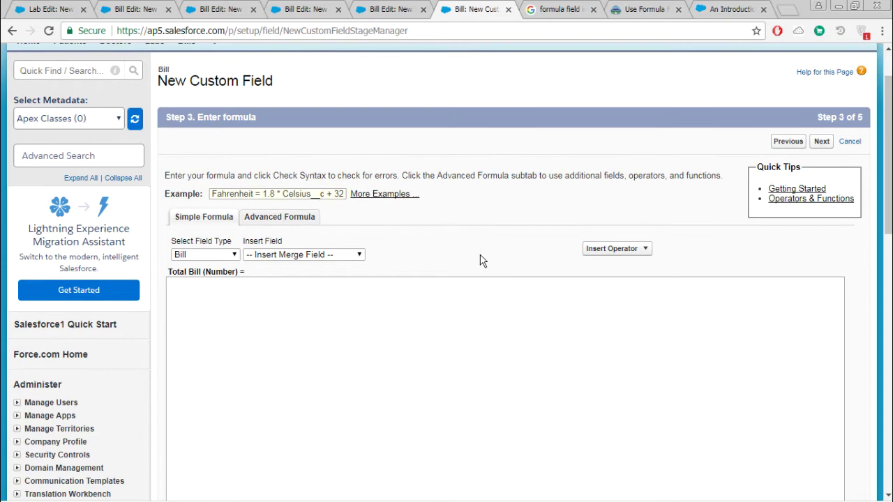
scroll(480, 260, "down", 1)
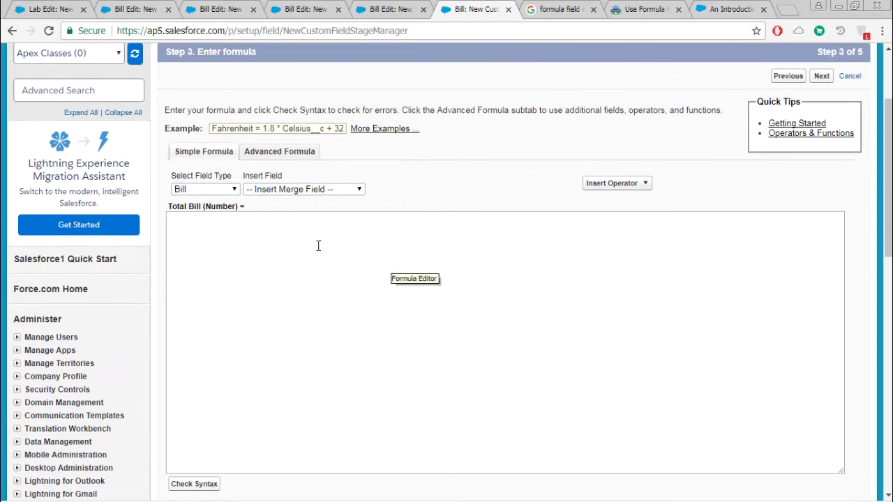
scroll(318, 245, "down", 1)
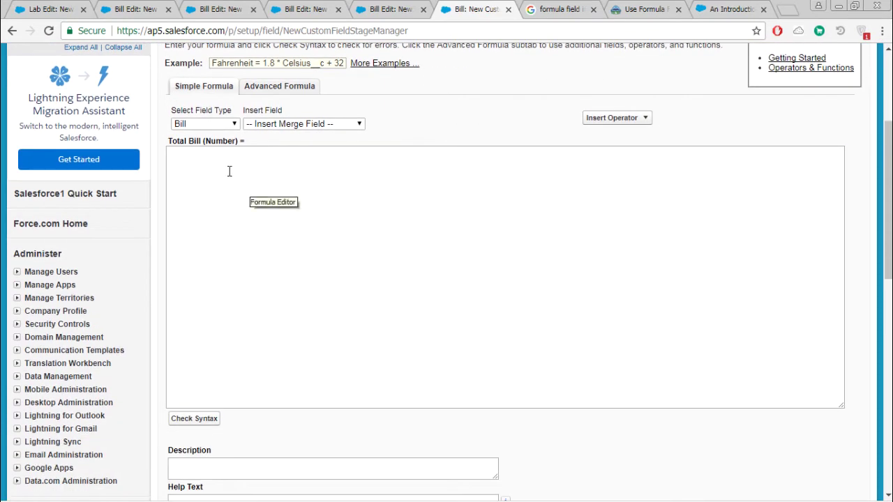
left_click(229, 171)
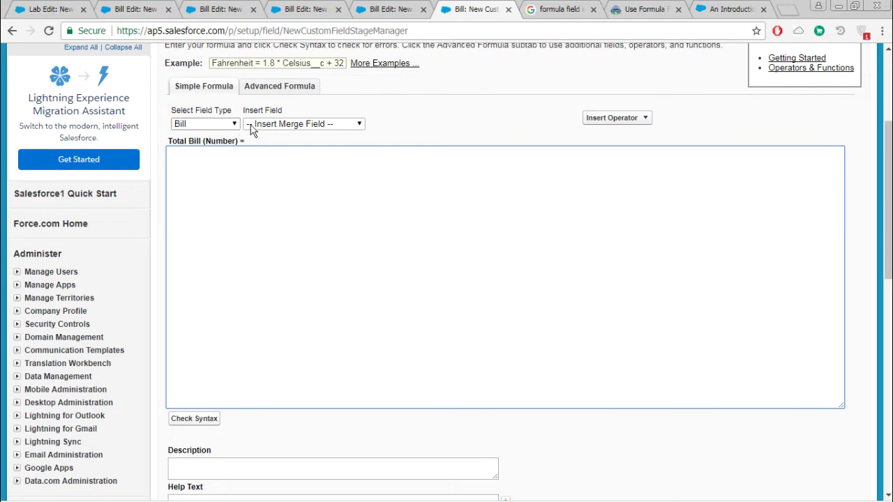
left_click(294, 127)
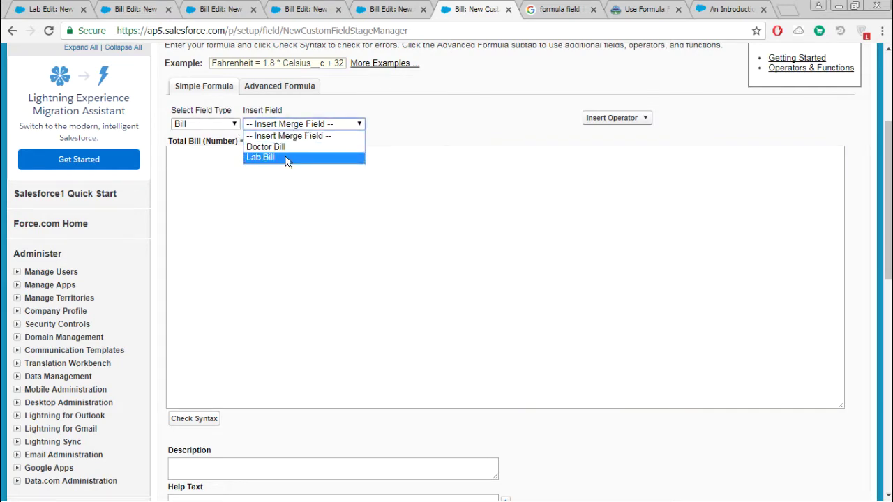
left_click(287, 159)
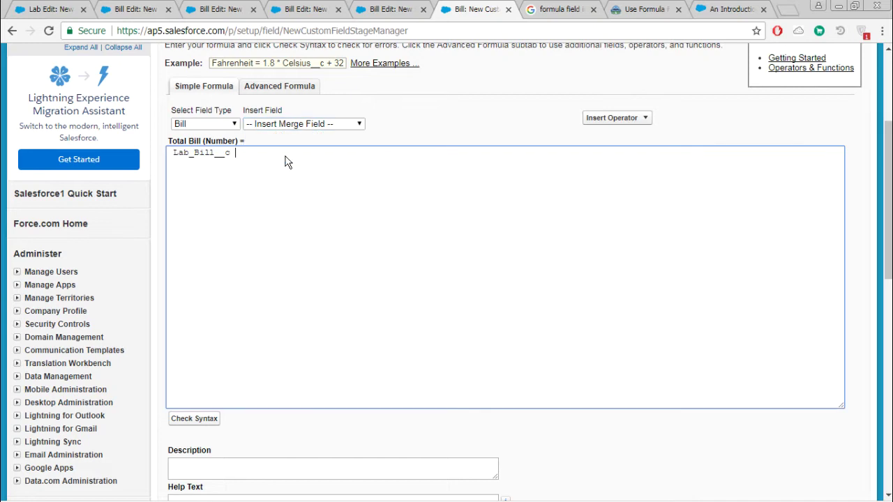
left_click(637, 124)
left_click(618, 133)
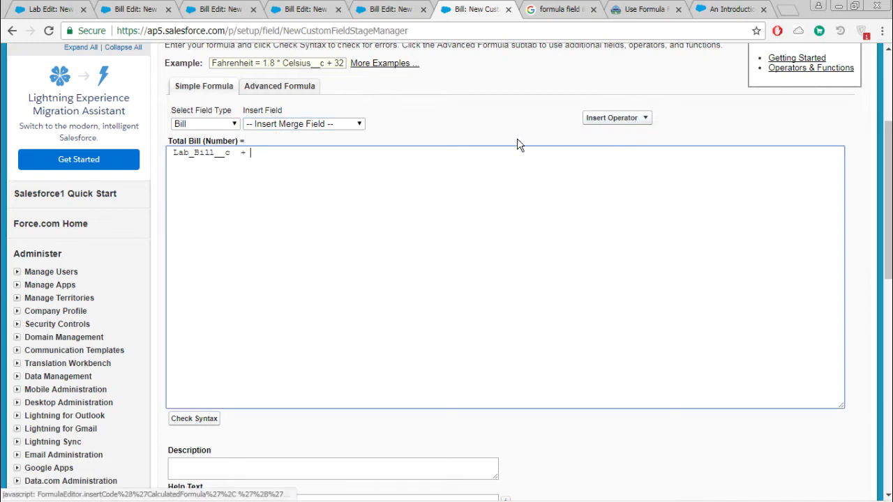
left_click(355, 124)
left_click(279, 146)
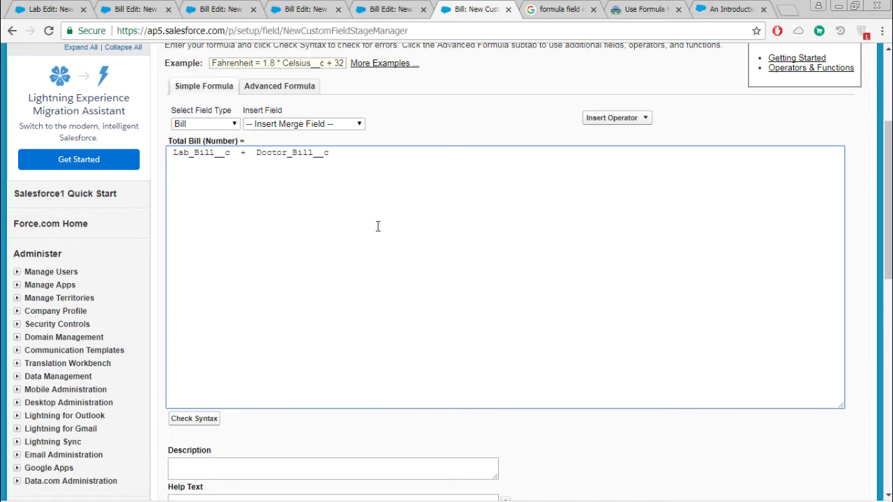
Check the formula syntax and continue to field-level security
left_click(207, 422)
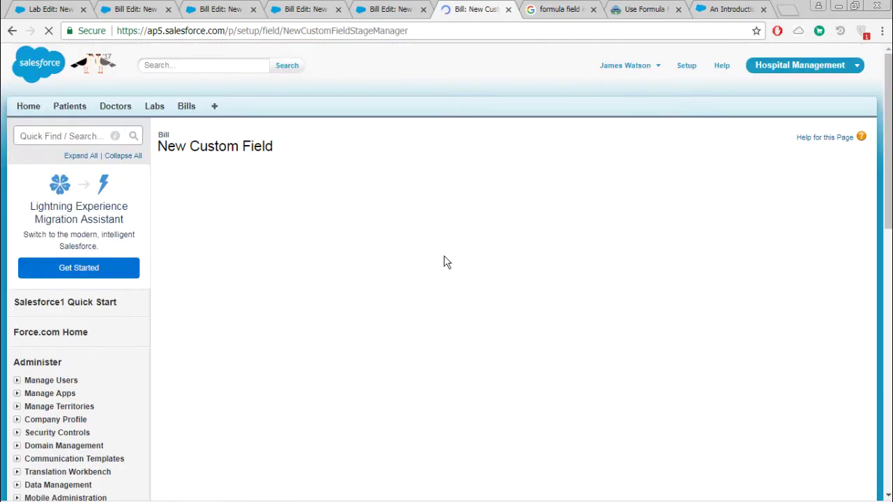
scroll(444, 260, "down", 4)
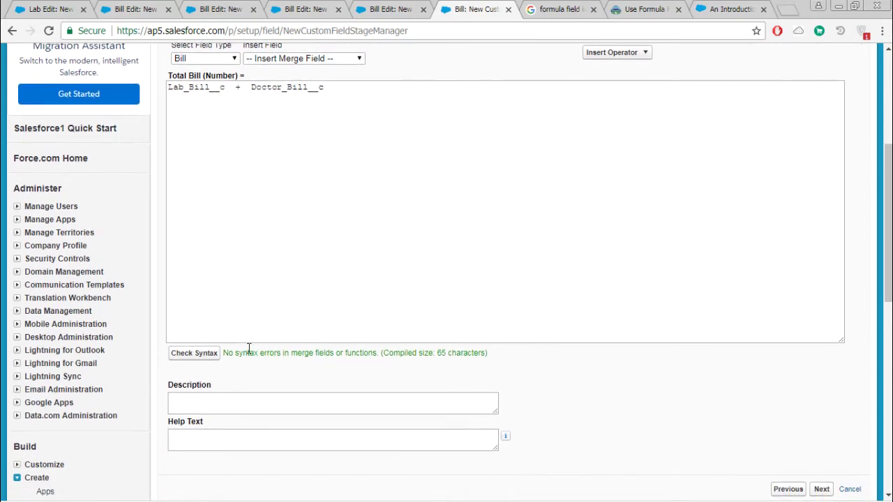
left_click_drag(248, 352, 451, 354)
scroll(480, 349, "down", 2)
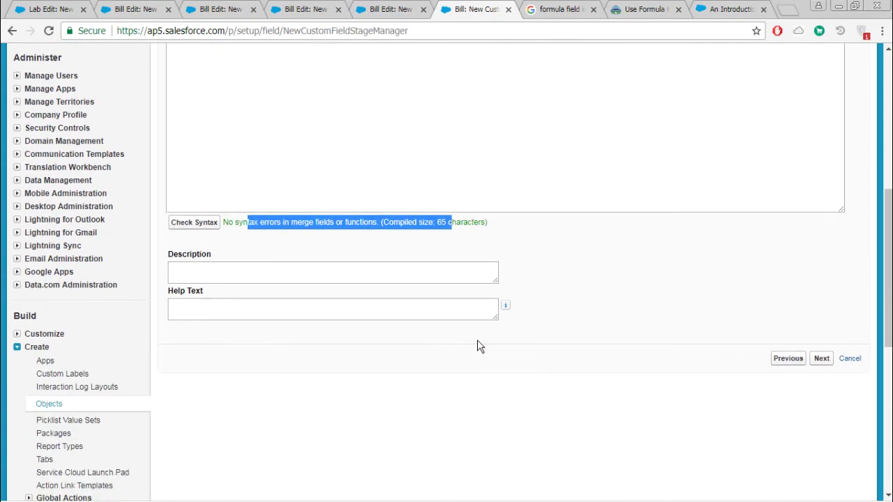
left_click(822, 364)
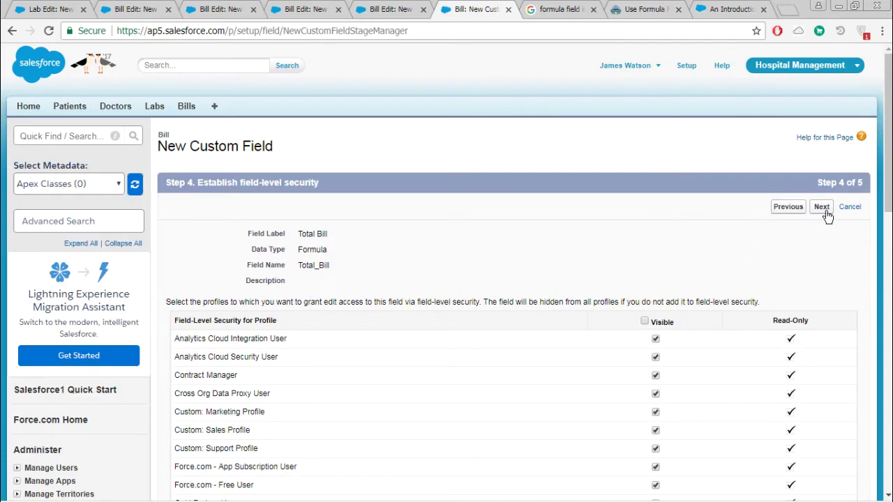
Accept default visibility, save the Total Bill field, and go to the Bills home page
left_click(823, 208)
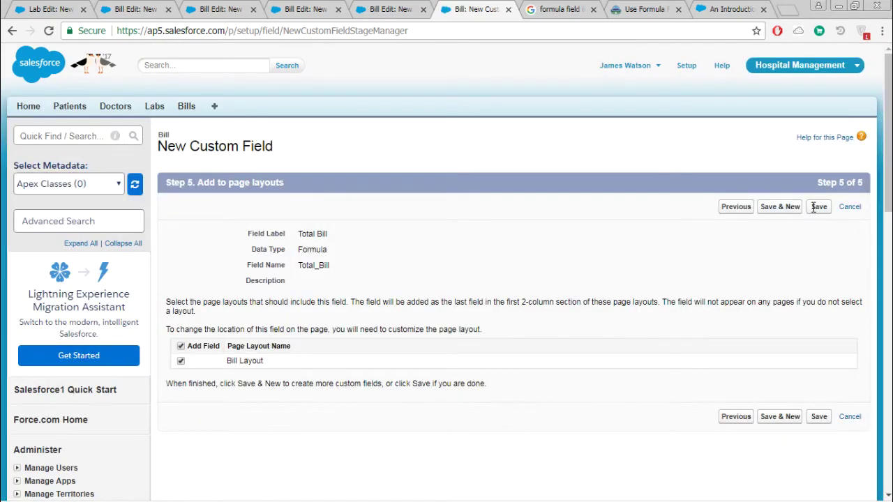
left_click(814, 207)
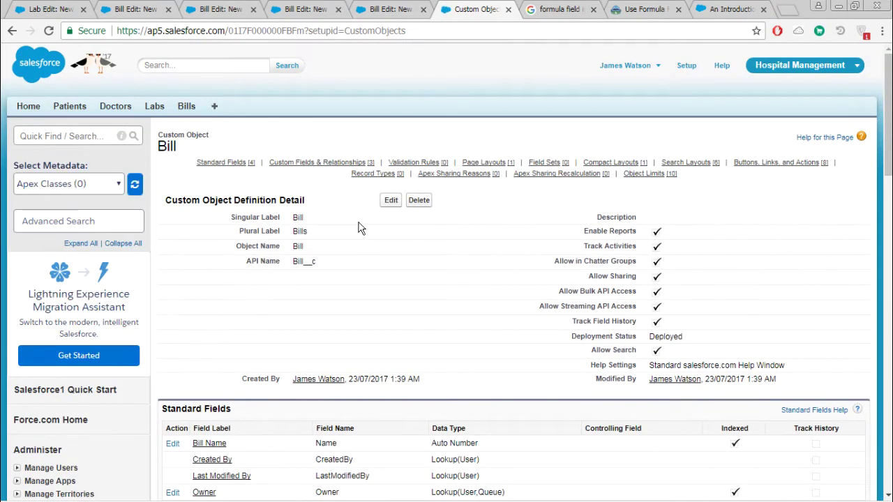
left_click(187, 107)
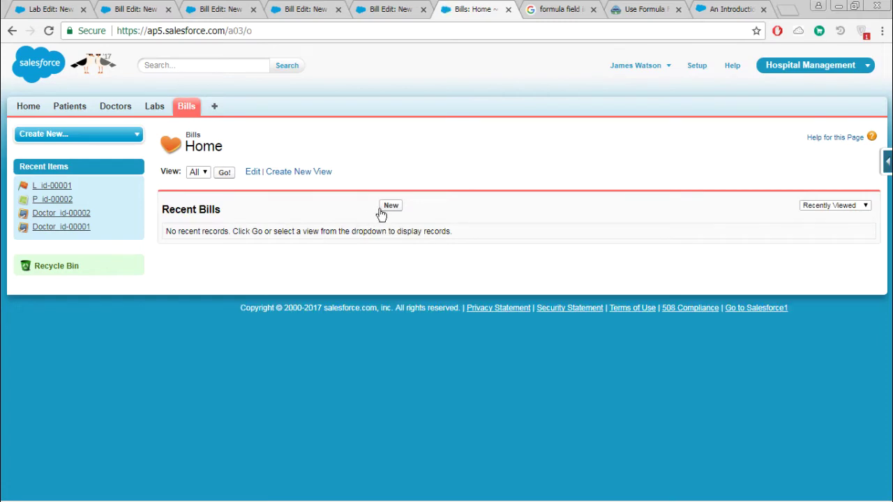
Create and save a new bill with Lab Bill 1550 and Doctor Bill 50
left_click(389, 208)
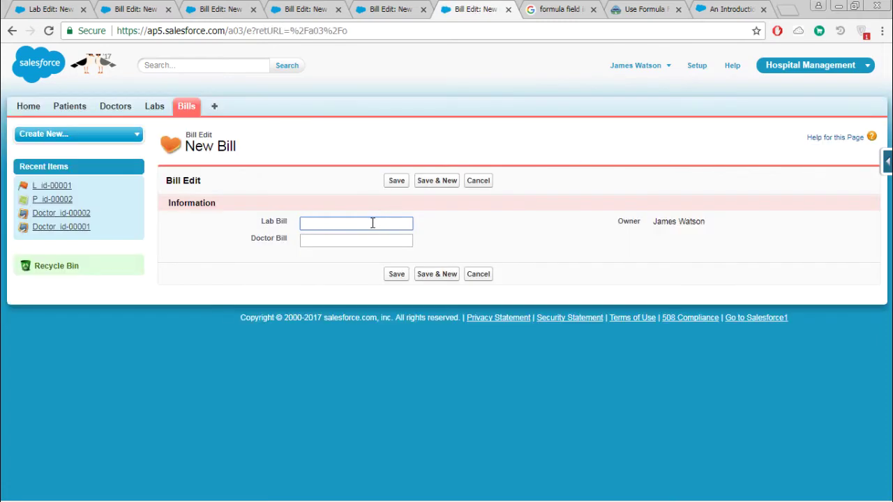
type("1550")
left_click(353, 239)
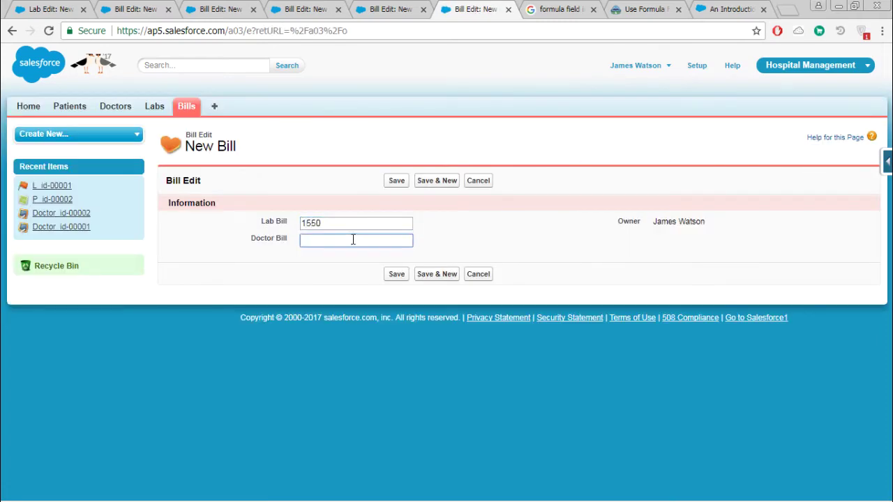
type("50")
left_click(302, 263)
left_click(396, 275)
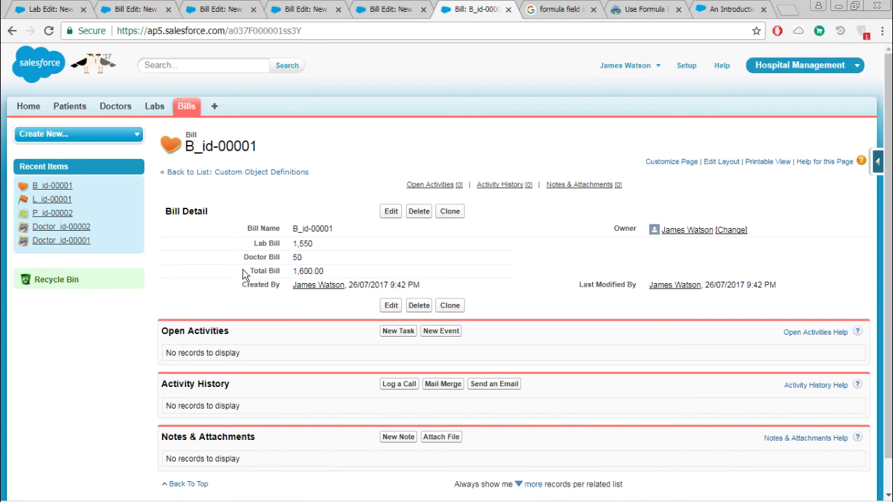
Highlight the record's computed Total Bill value of 1,600.00
left_click_drag(247, 272, 326, 274)
left_click(509, 272)
mouse_move(328, 258)
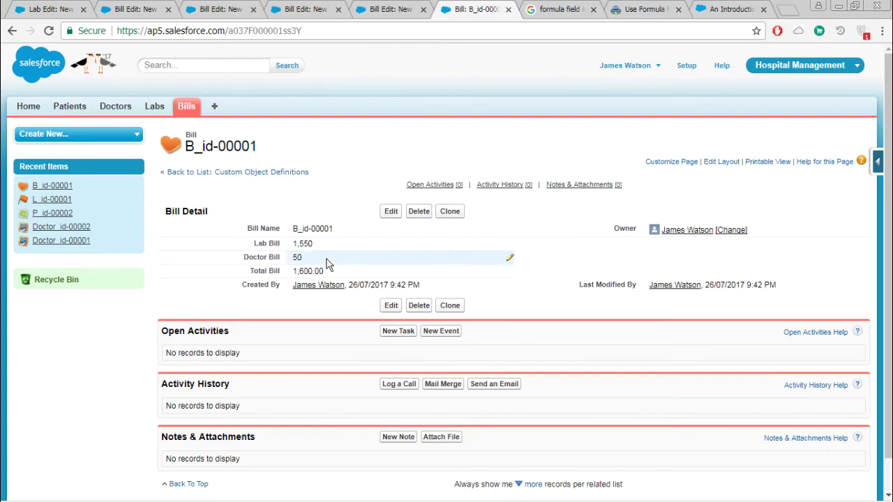
left_click_drag(295, 270, 343, 271)
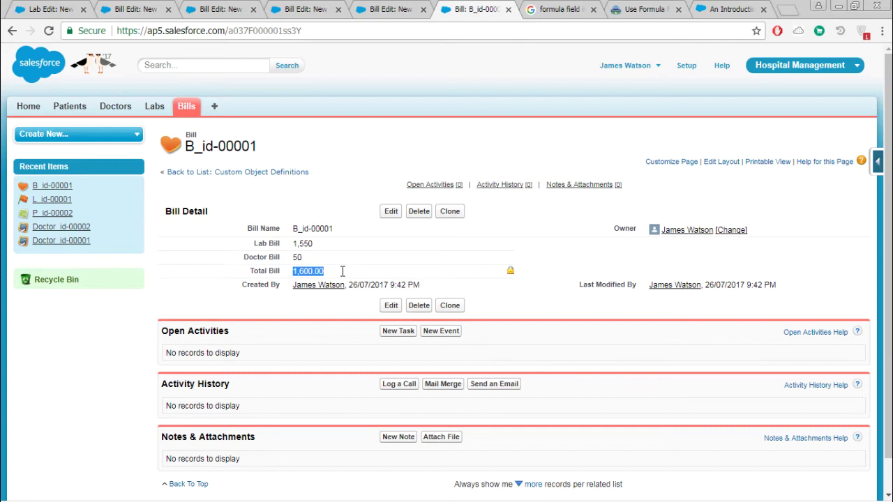
left_click(249, 279)
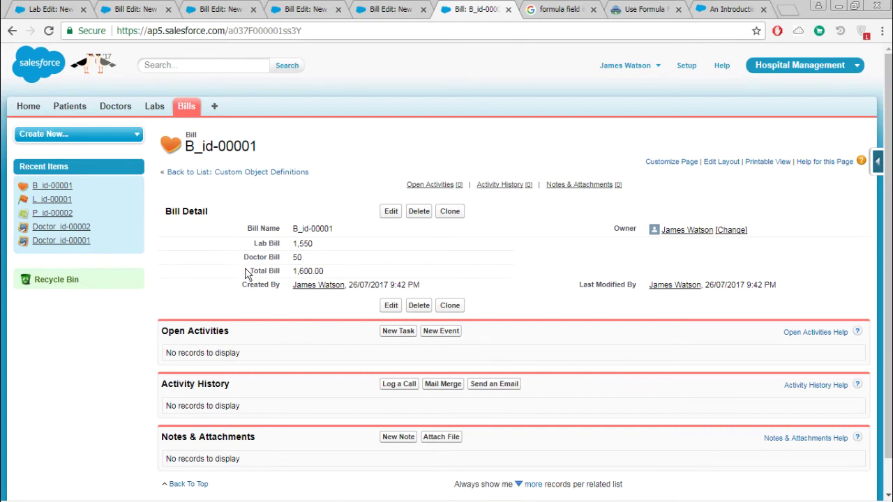
left_click_drag(247, 274, 325, 269)
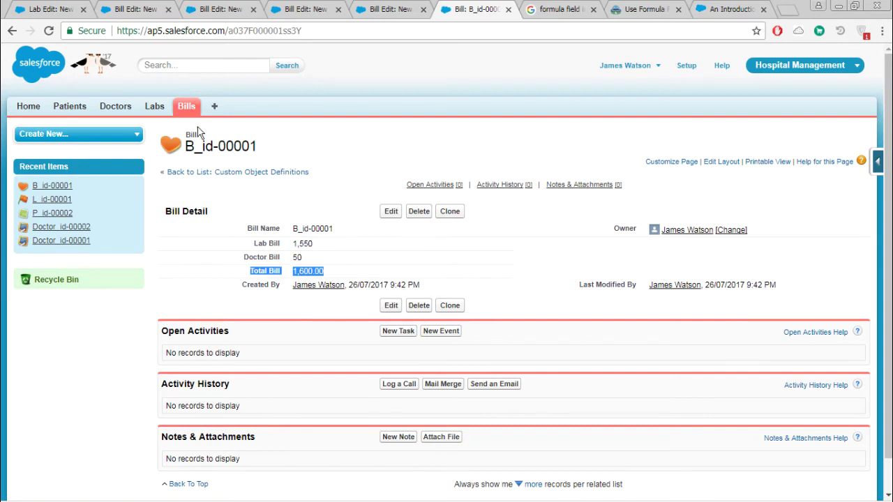
Start another Formula-type custom field on Bill from the quick-access menu
left_click(878, 165)
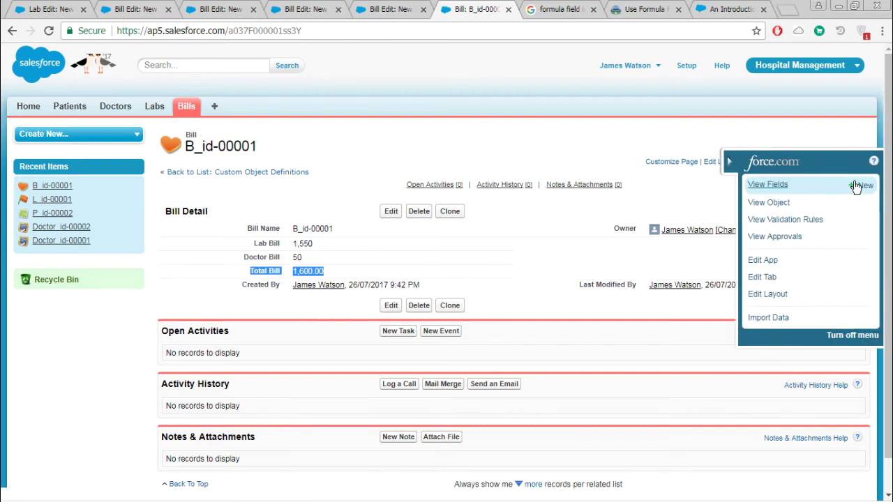
left_click(851, 185)
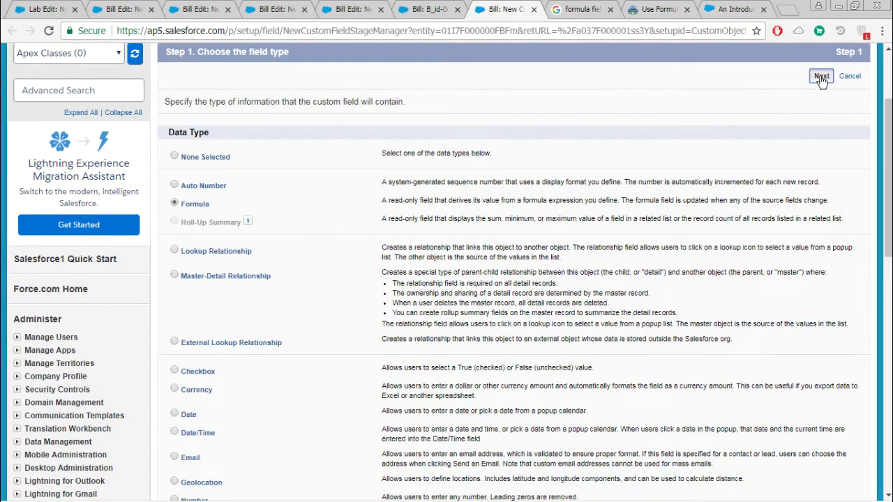
left_click(817, 75)
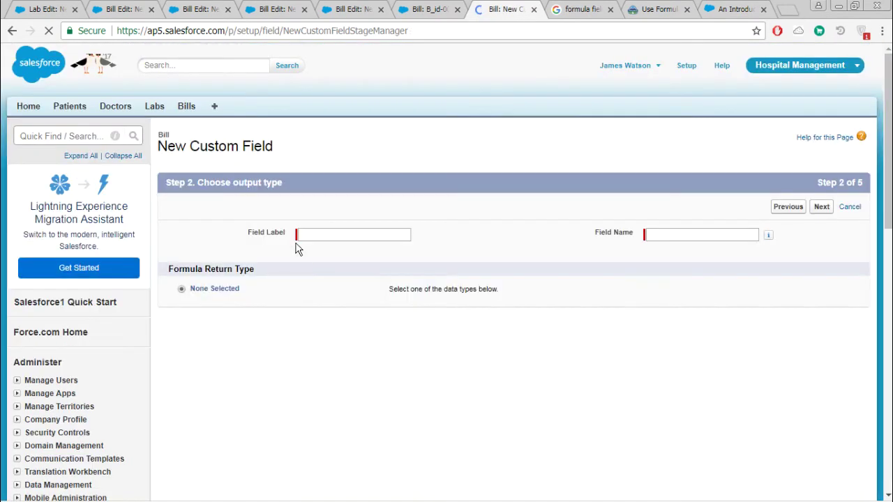
Select the Currency return type and highlight its Gross Margin example formula
scroll(335, 290, "down", 2)
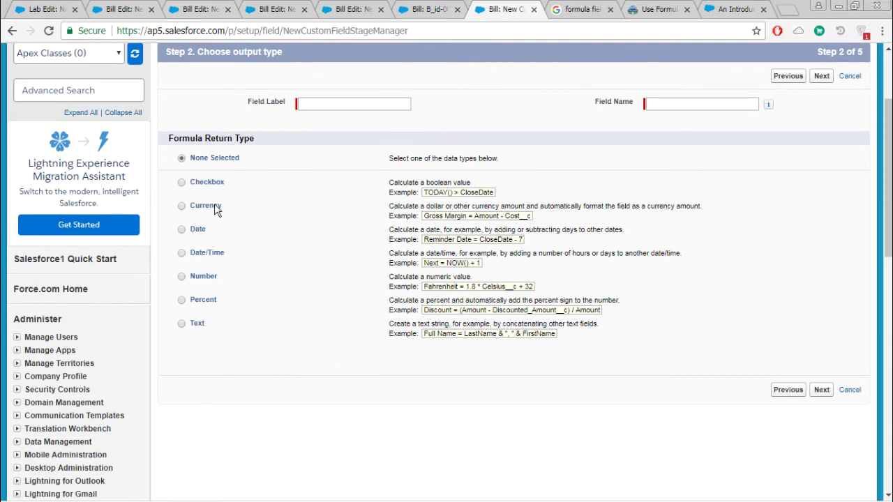
left_click(214, 209)
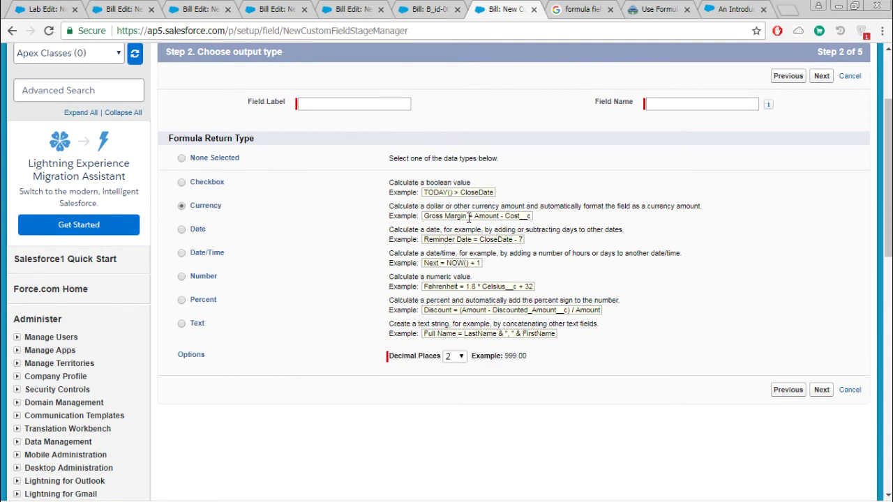
scroll(469, 217, "down", 1)
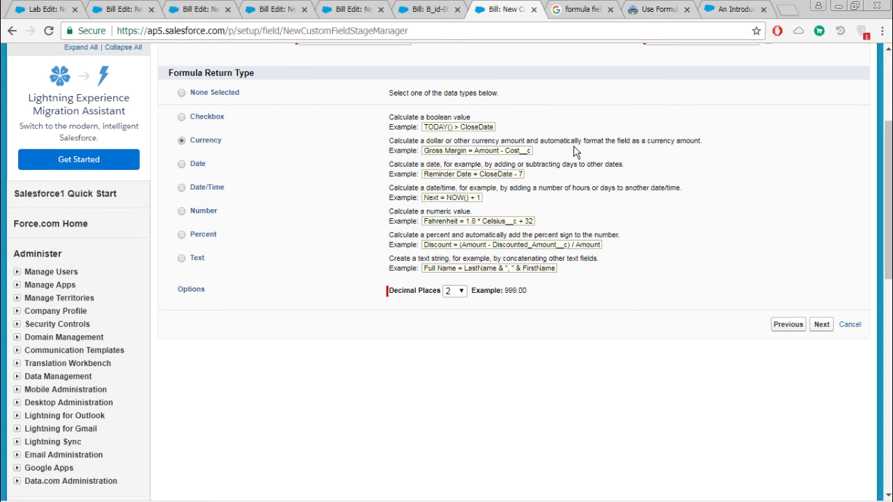
left_click_drag(445, 151, 519, 151)
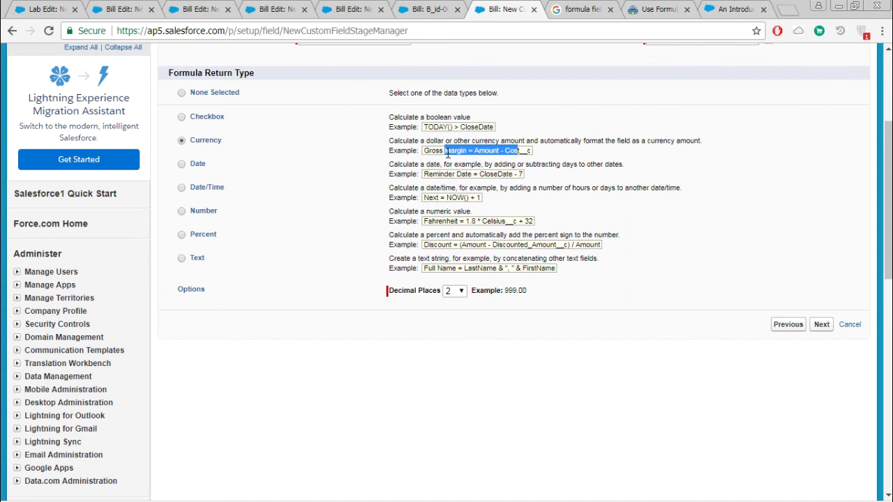
left_click_drag(447, 153, 491, 153)
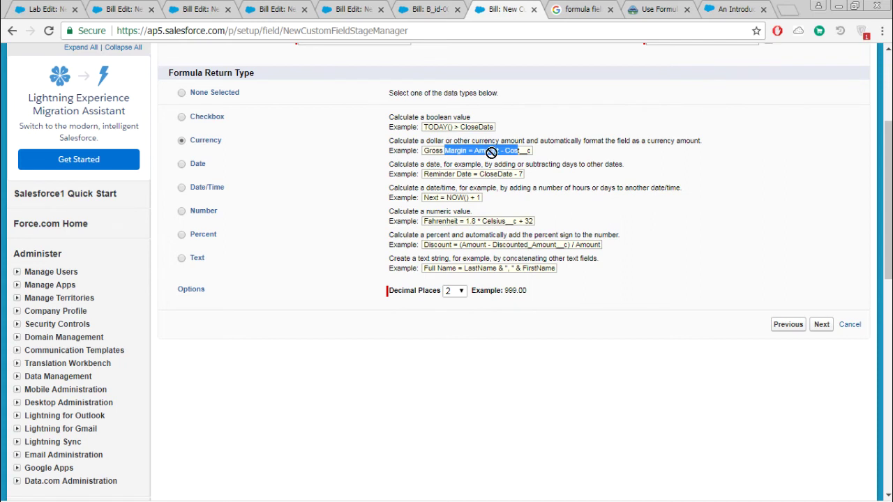
Try the Checkbox, Date, Date/Time, Number and Percent return types, ending on Percent
left_click(205, 122)
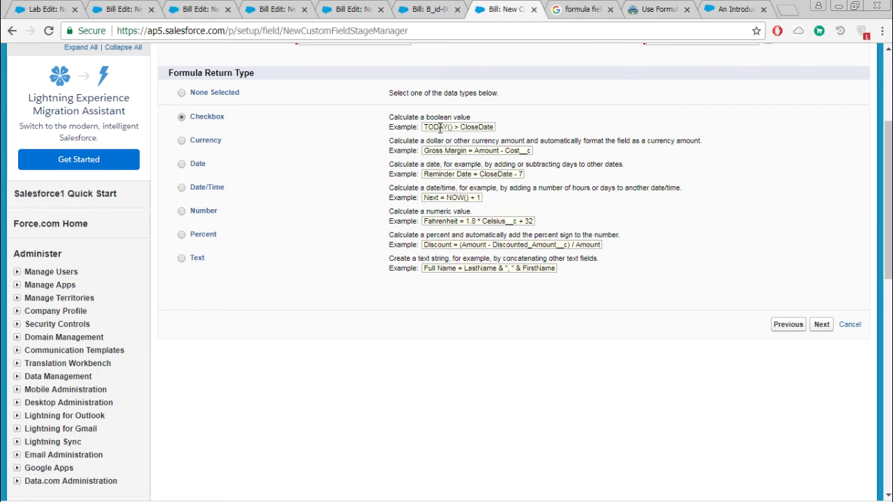
left_click(199, 170)
left_click_drag(401, 174, 530, 174)
left_click(207, 188)
left_click_drag(419, 197, 461, 189)
left_click(199, 211)
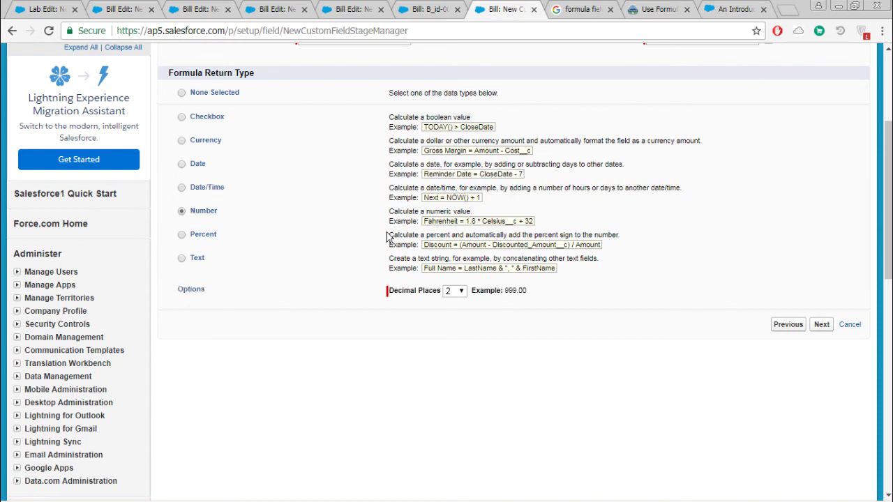
left_click_drag(411, 222, 471, 222)
scroll(218, 176, "down", 1)
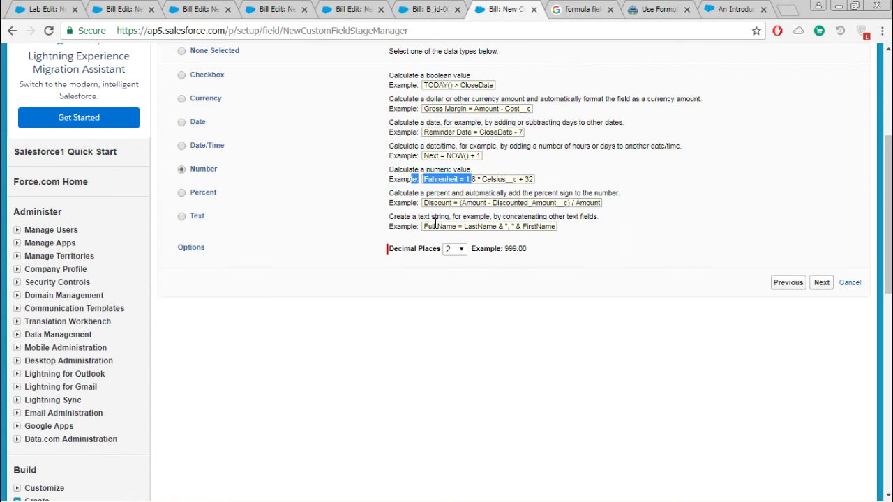
left_click(204, 172)
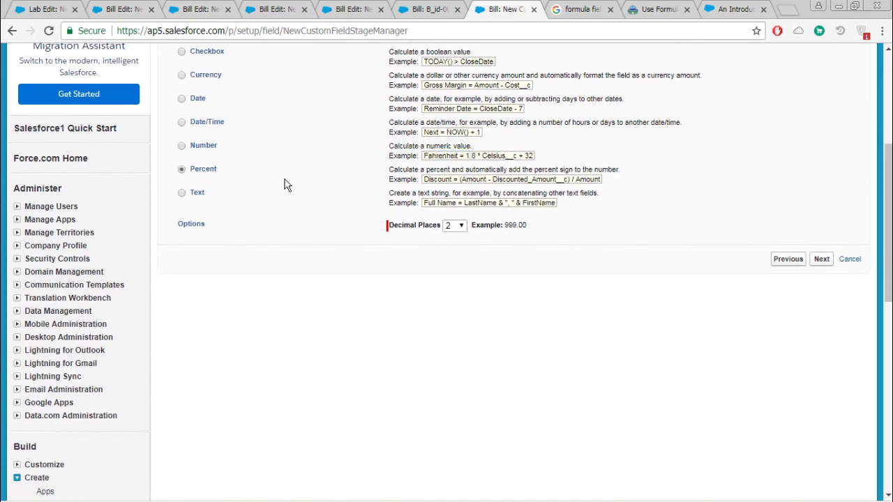
left_click_drag(426, 176, 522, 177)
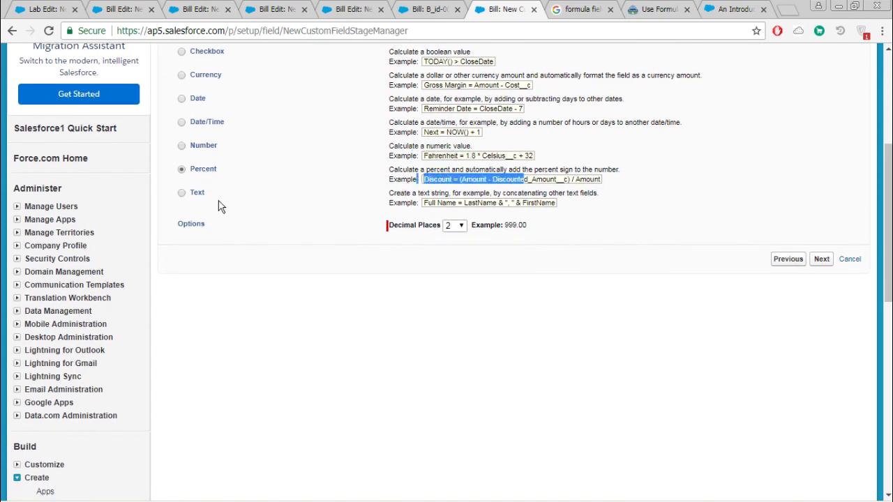